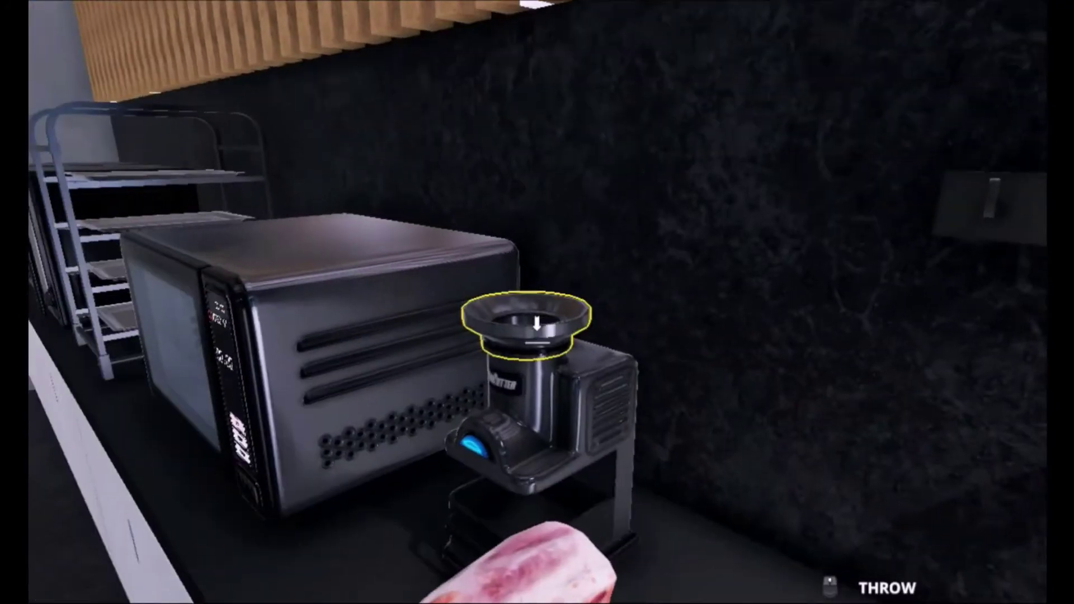
- Slice the steak at the cutting station, then step back out of the slicing view
left_click(538, 327)
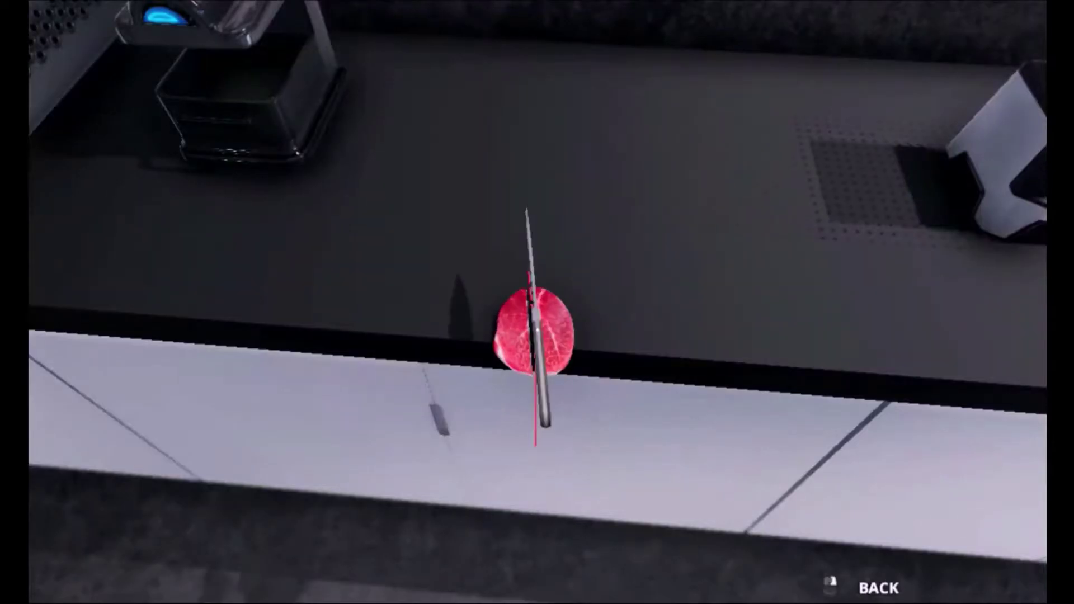
right_click(537, 327)
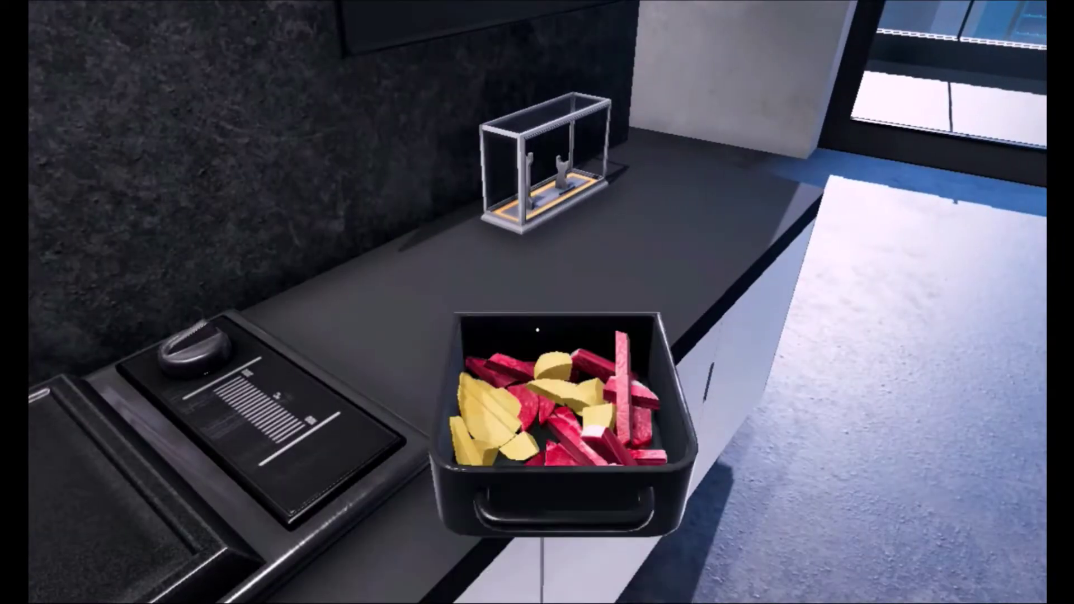
- Set down the tray of cut steak and potato, then place the pan on the counter
left_click(537, 331)
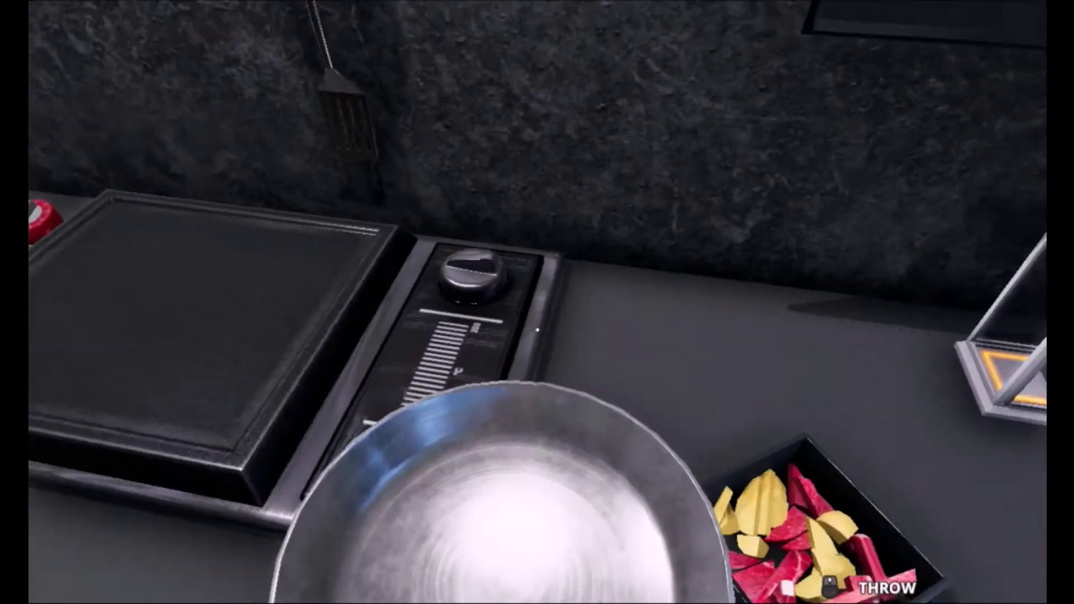
left_click(537, 332)
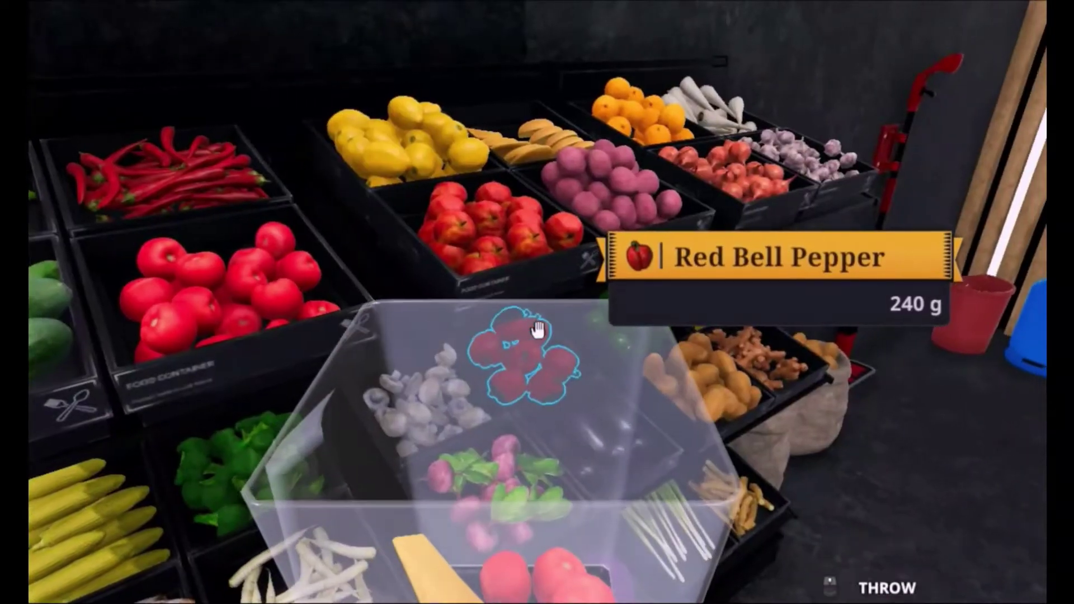
- Take a red bell pepper from the produce bin
left_click(538, 329)
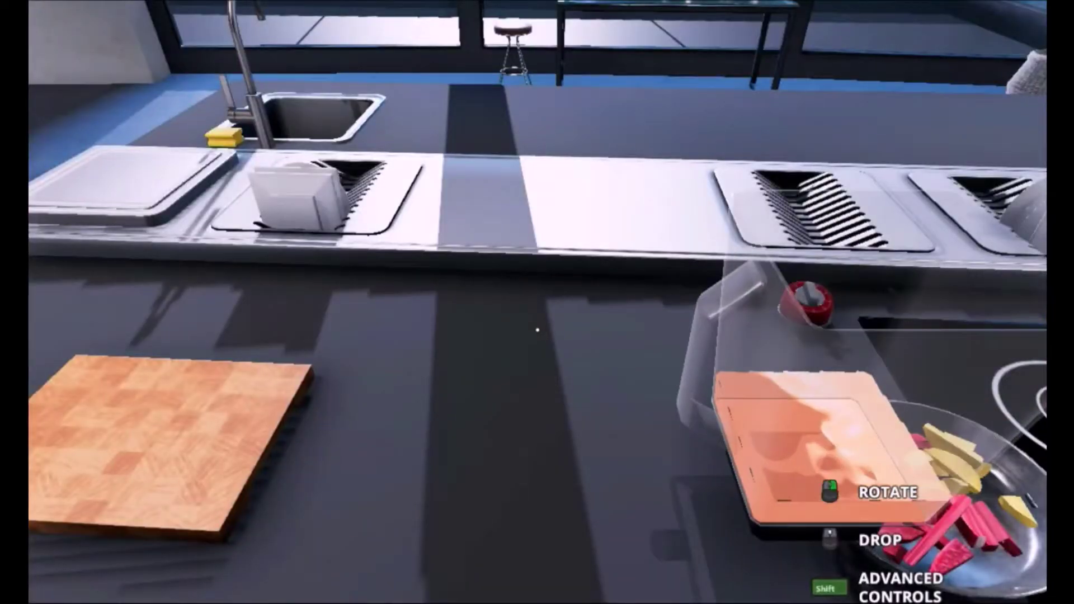
- Pour the blended mixture into the pan, tilt the jug upright, and drain the liquid off
right_click(538, 330)
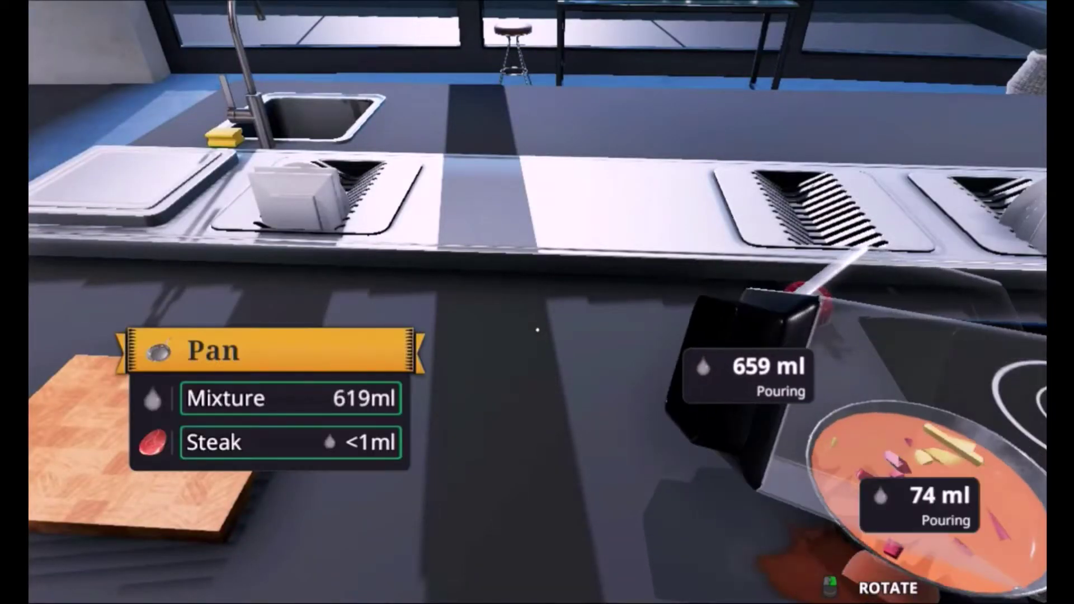
right_click(538, 329)
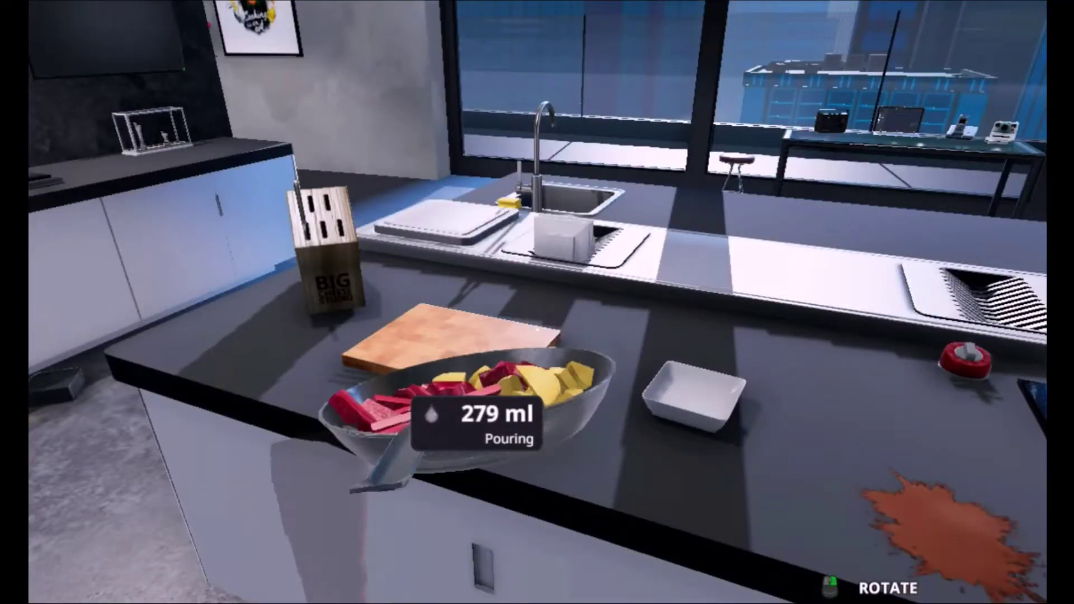
right_click(537, 330)
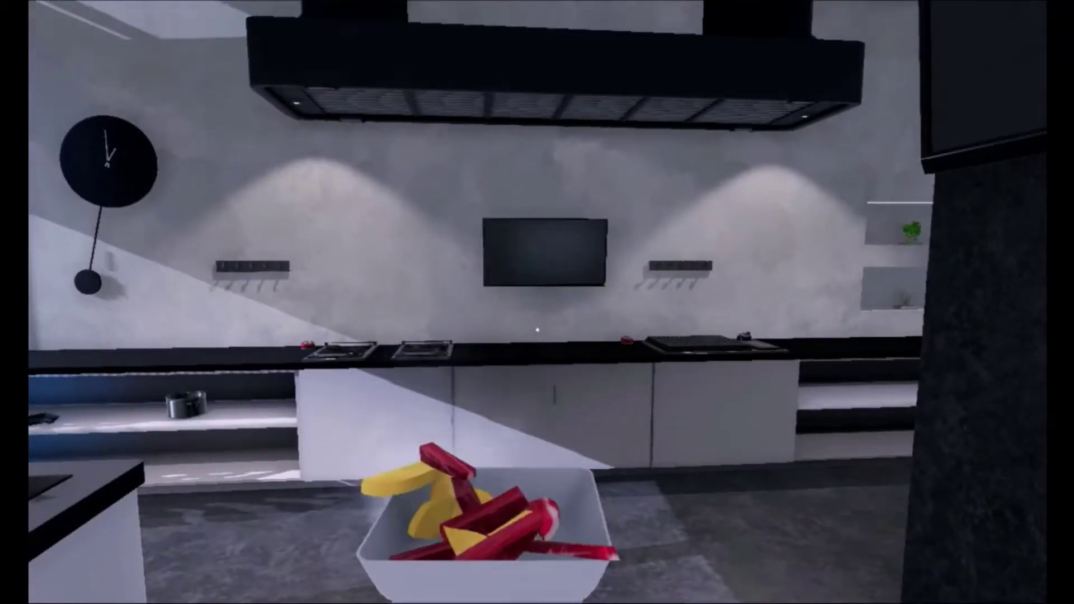
- Set down the steak-and-wedges dish and pick it back up from the floor
left_click(537, 330)
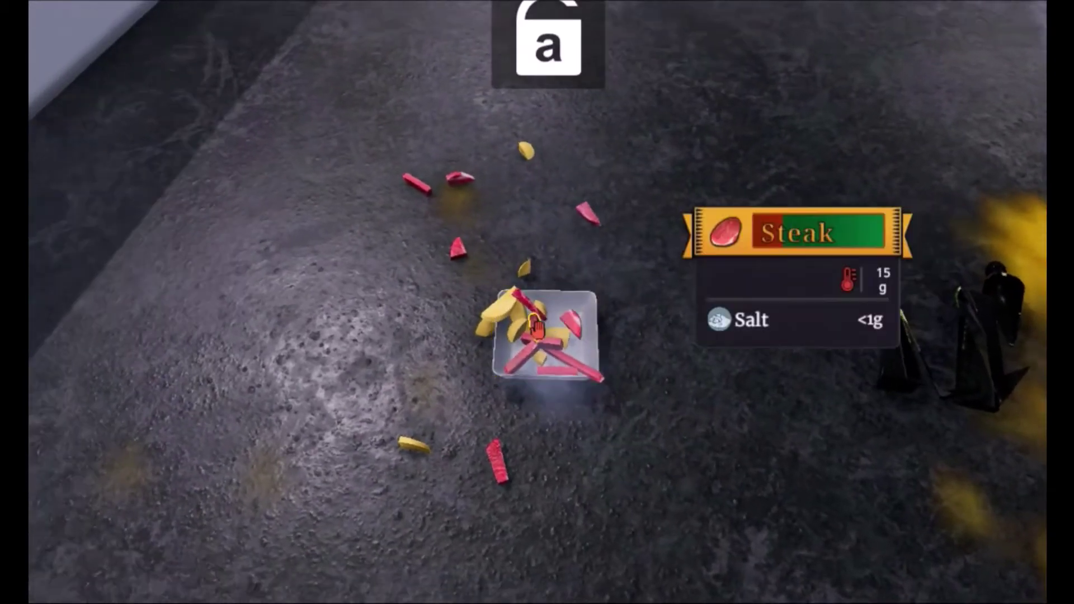
left_click(537, 324)
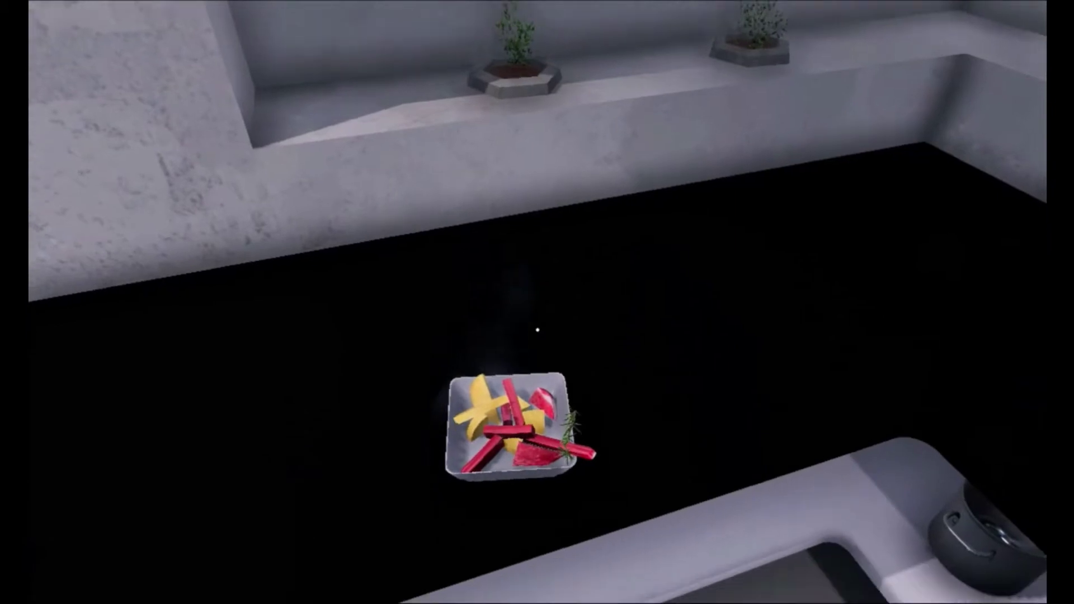
left_click(537, 330)
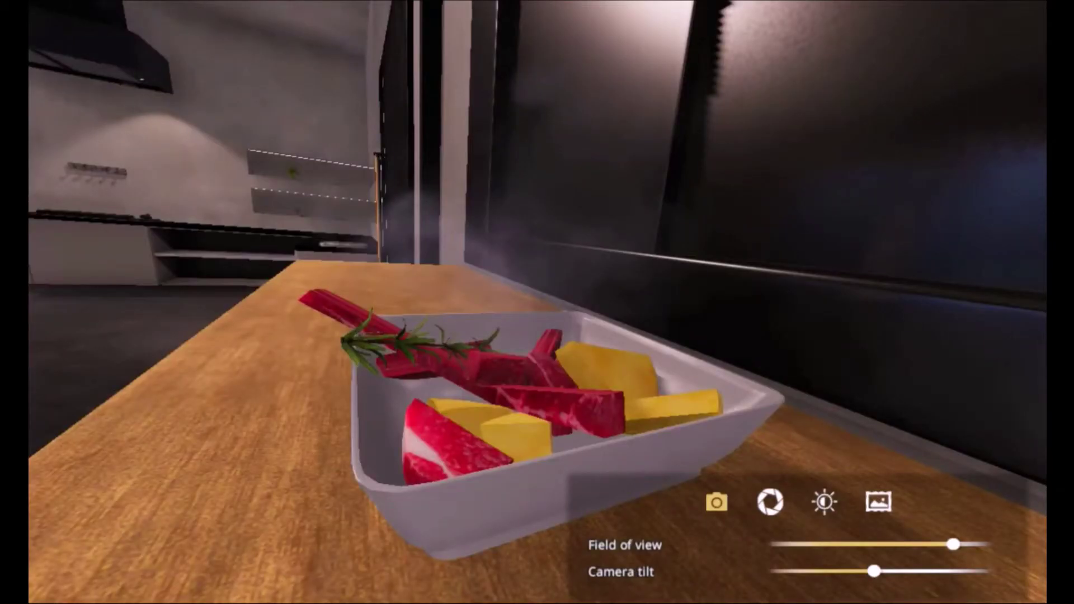
- Exit photo mode, discard the photographed dish and walk into the storage room
key("Escape")
left_click(537, 328)
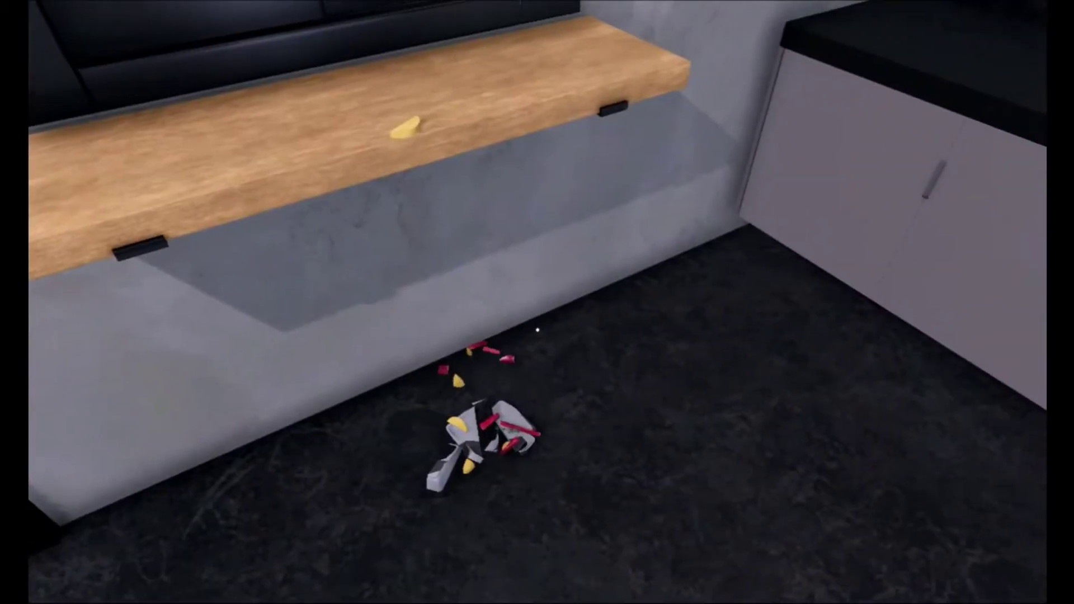
key("w")
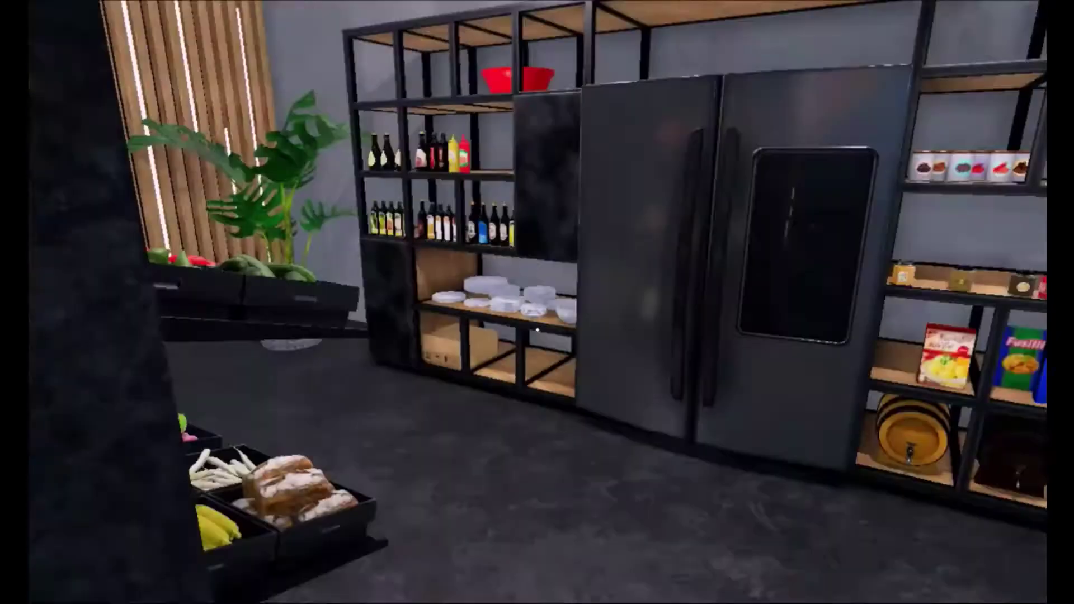
- Place the potato on the bake tray from the rack and slide the tray into the oven
key("w")
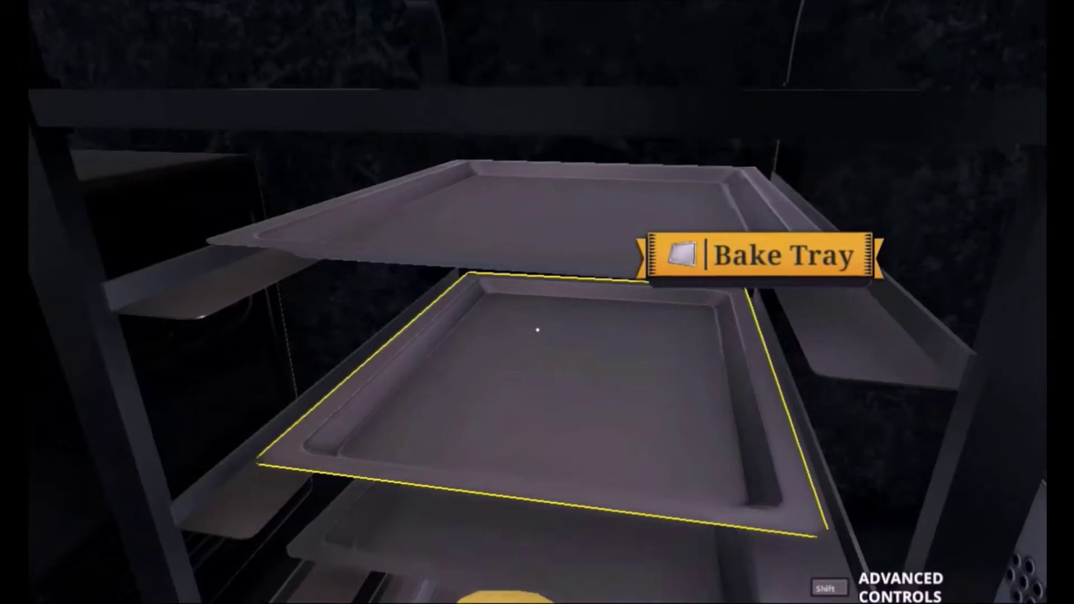
left_click(537, 330)
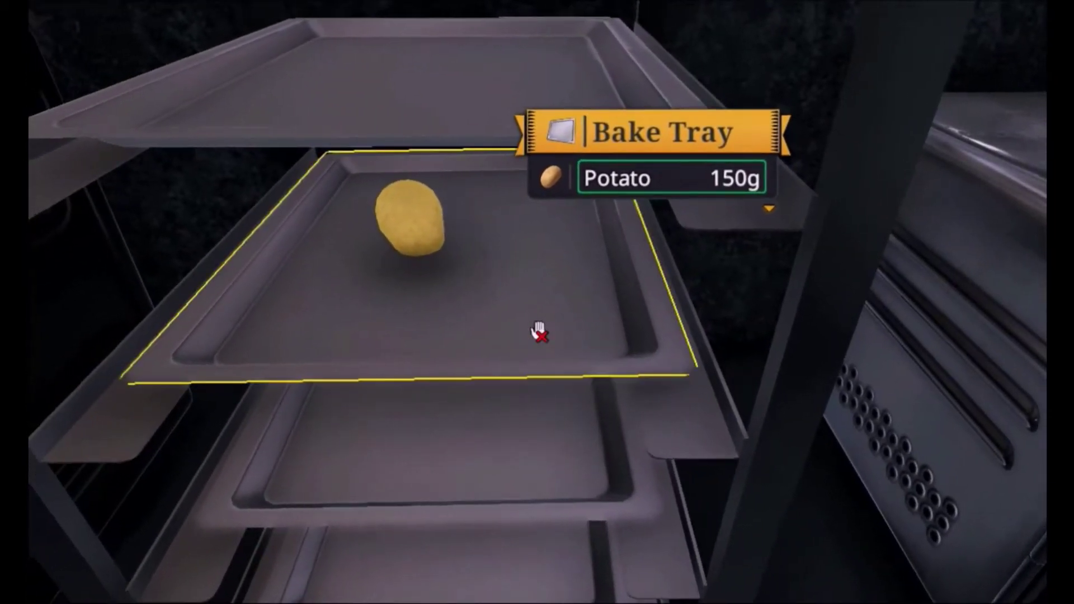
left_click(537, 332)
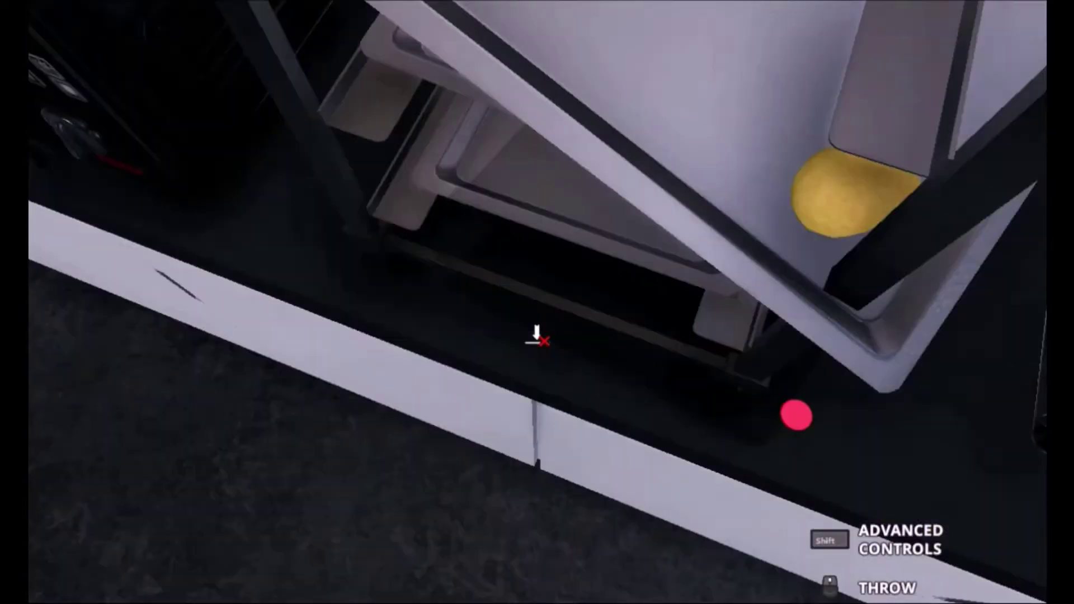
left_click(537, 332)
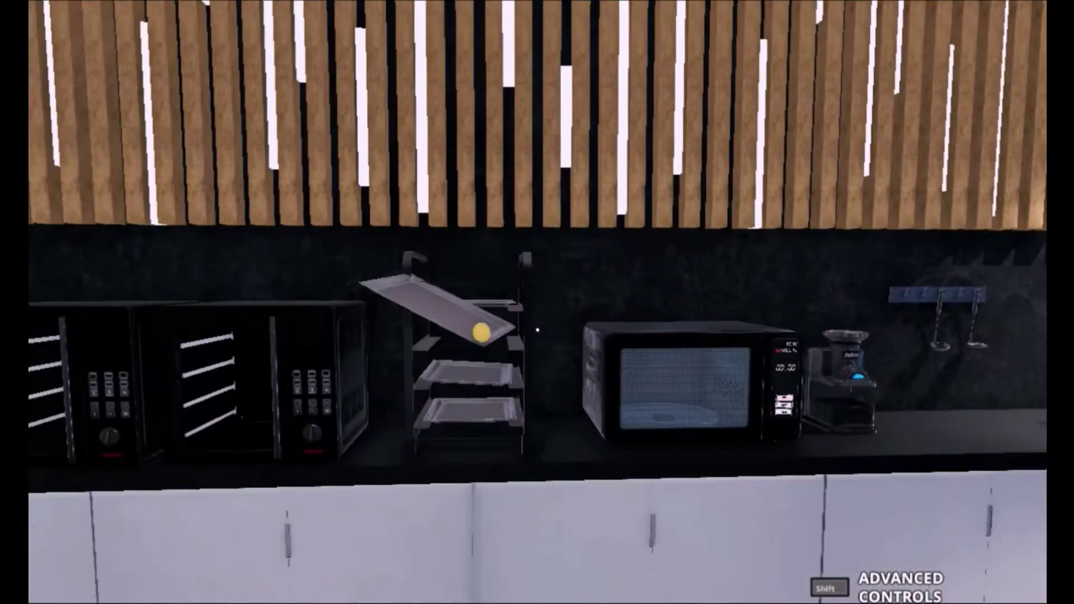
left_click(537, 332)
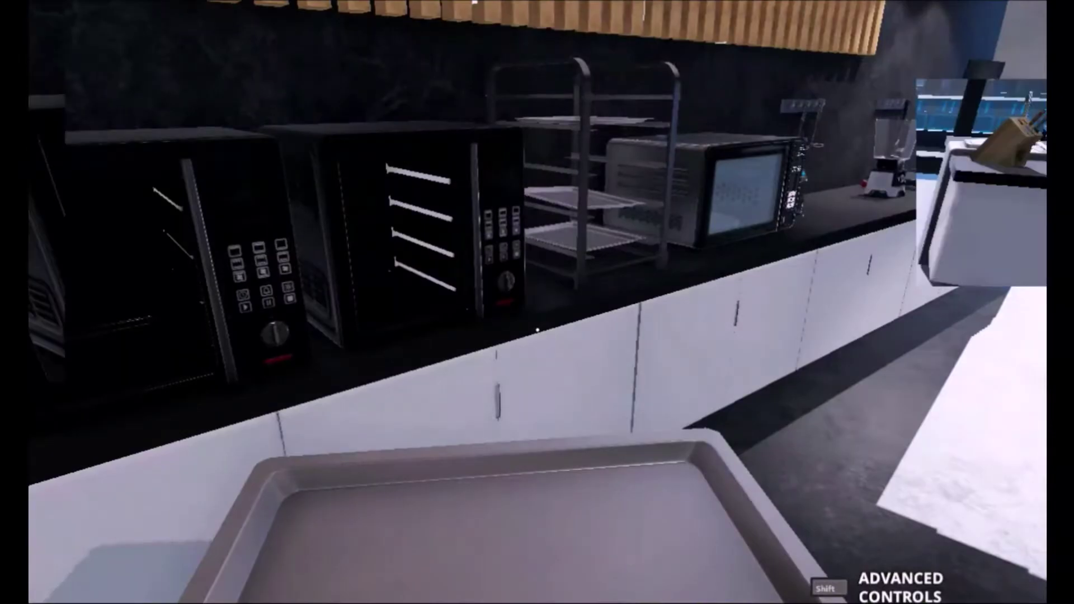
left_click(537, 330)
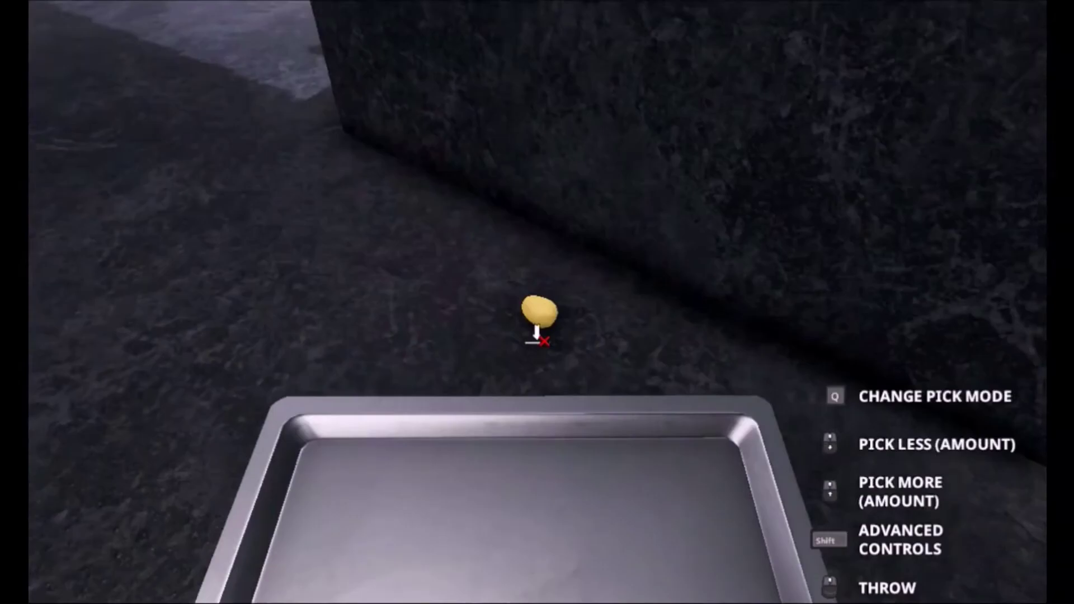
left_click(538, 331)
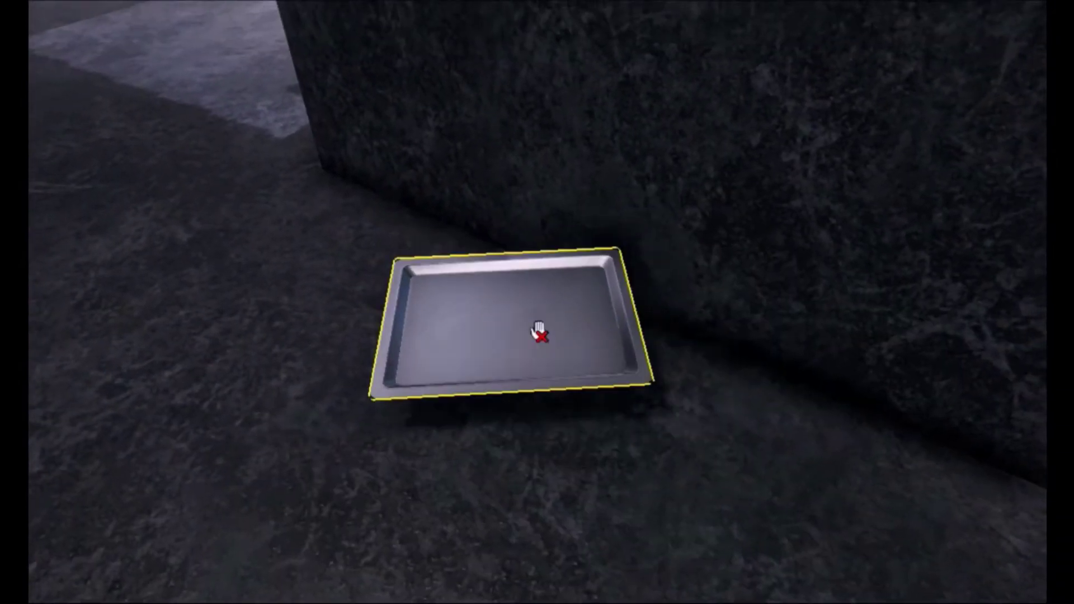
left_click(537, 331)
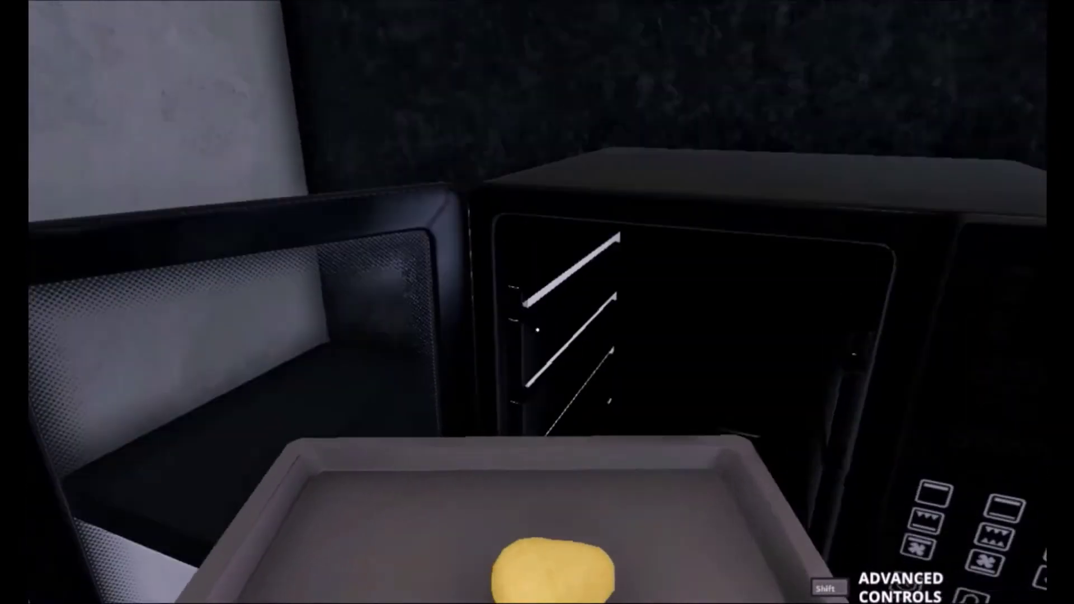
left_click(537, 330)
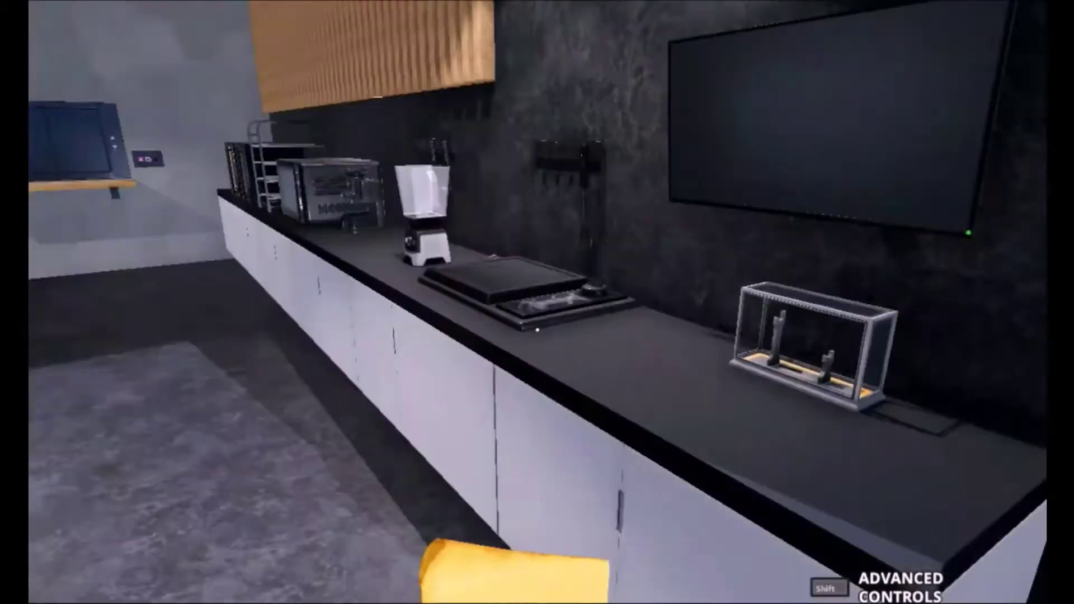
- Pick up the bin of cut cheese to bring it to the white plate
left_click(536, 330)
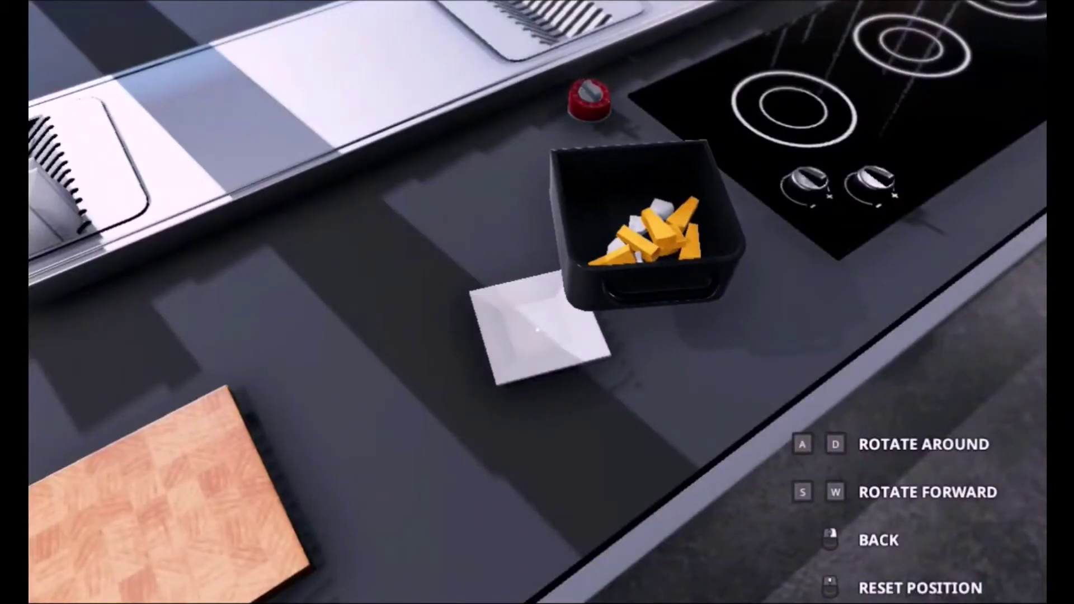
- Tip the cheese bin until all the cheese is on the plate, then leave the close-up view
key("d")
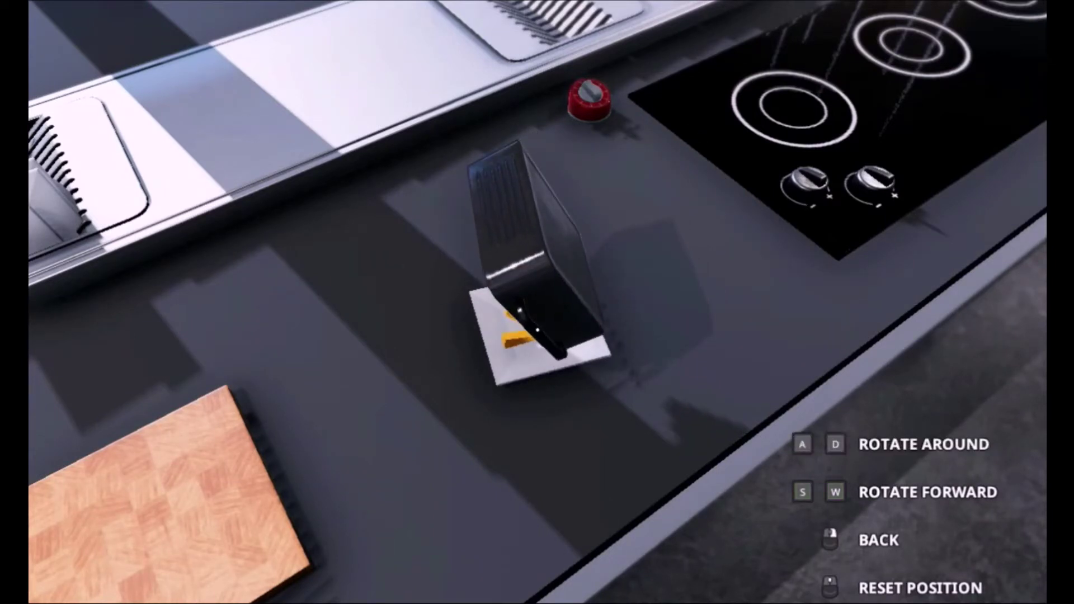
key("s")
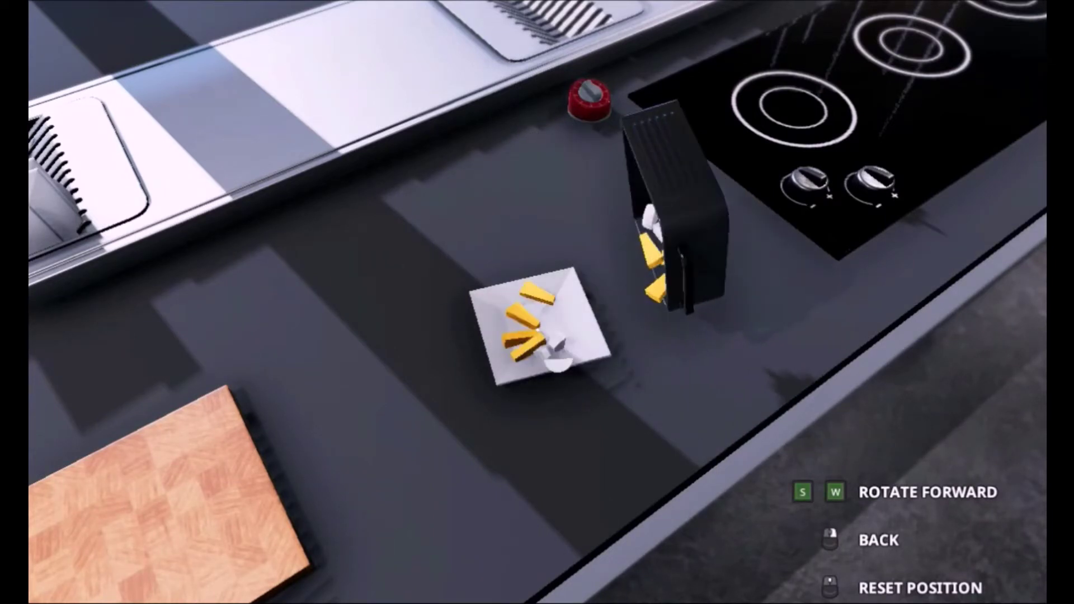
key("w")
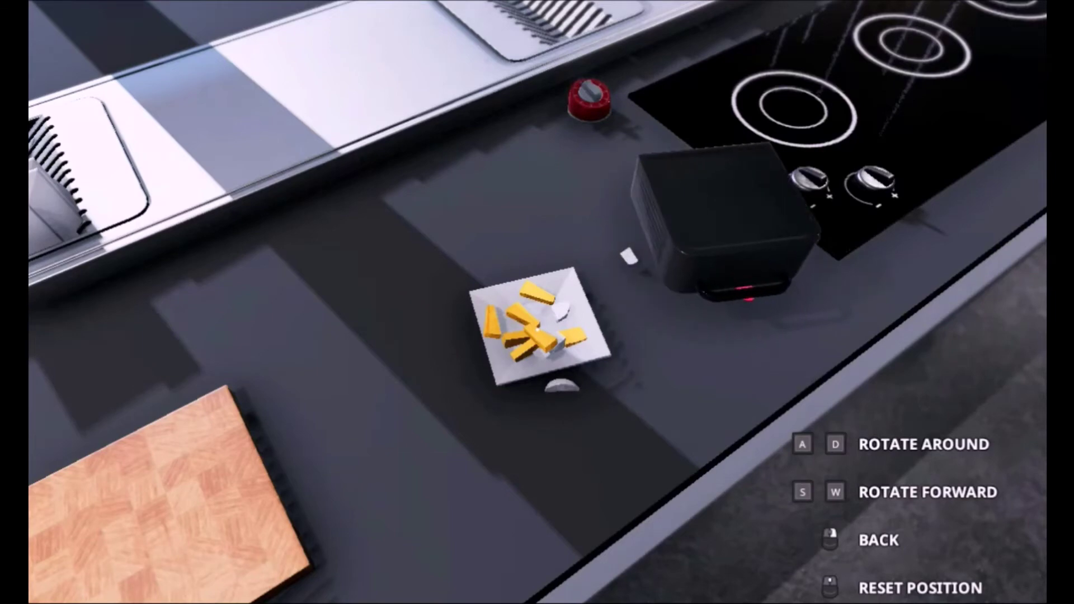
right_click(537, 302)
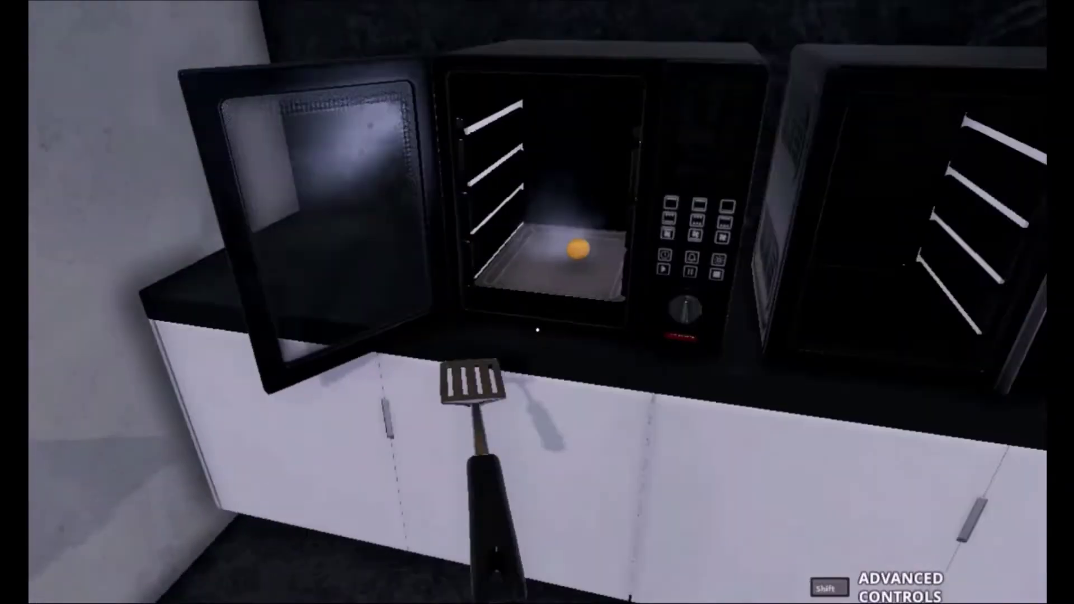
- Scoop the baked potato from the oven tray onto the spatula and bring it to the cheese plate
key("w")
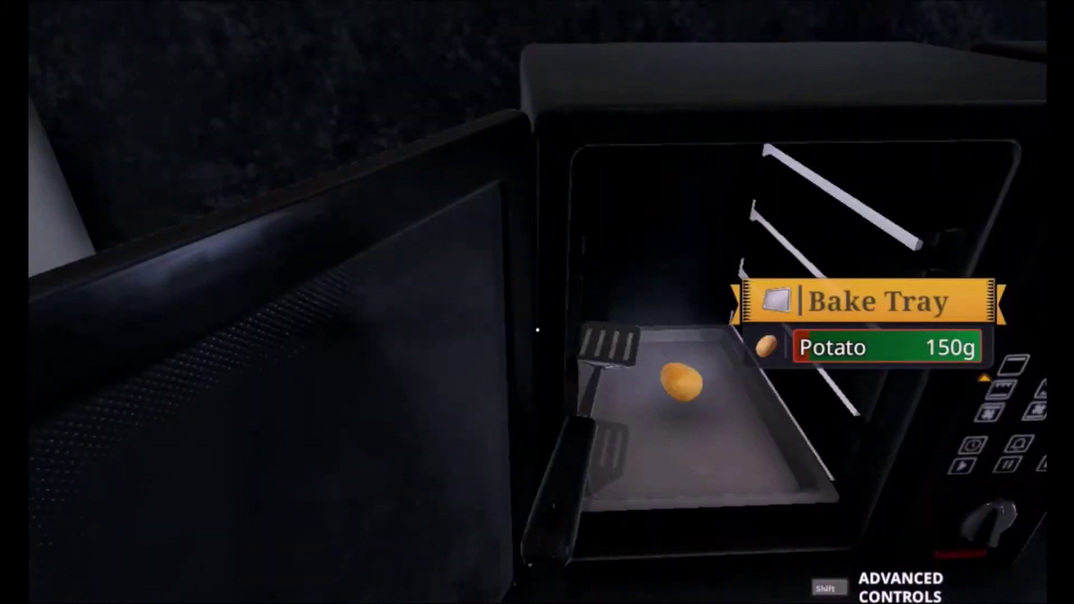
key("s")
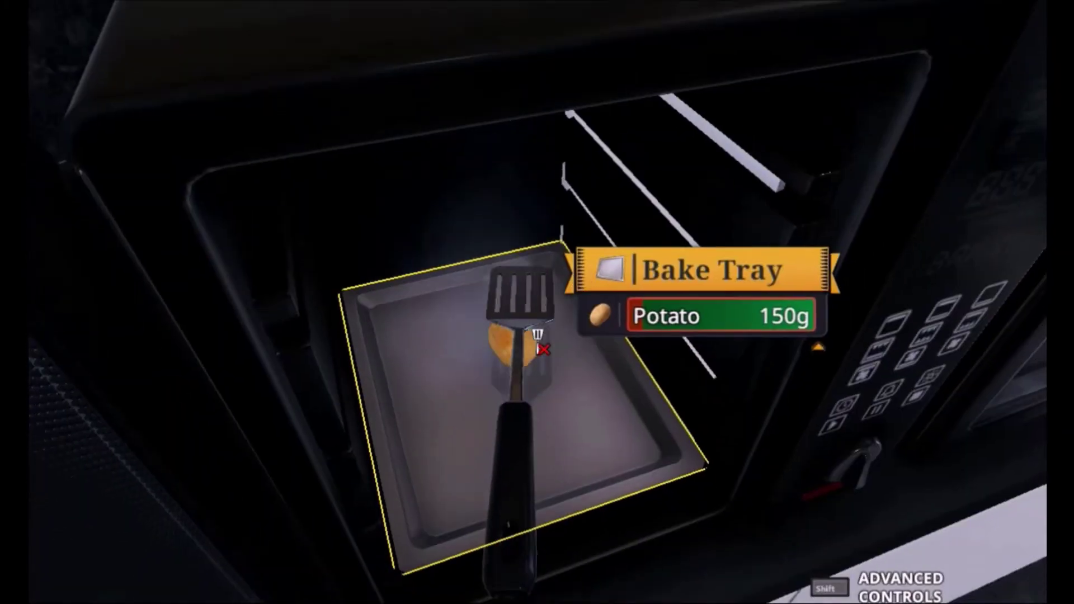
left_click(537, 340)
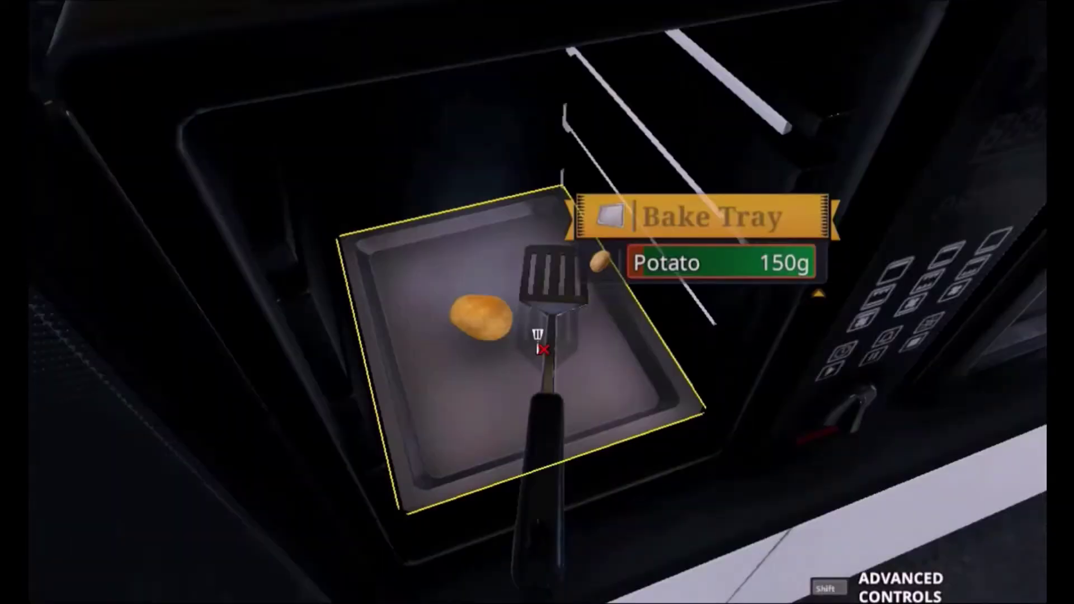
left_click(537, 336)
key("w")
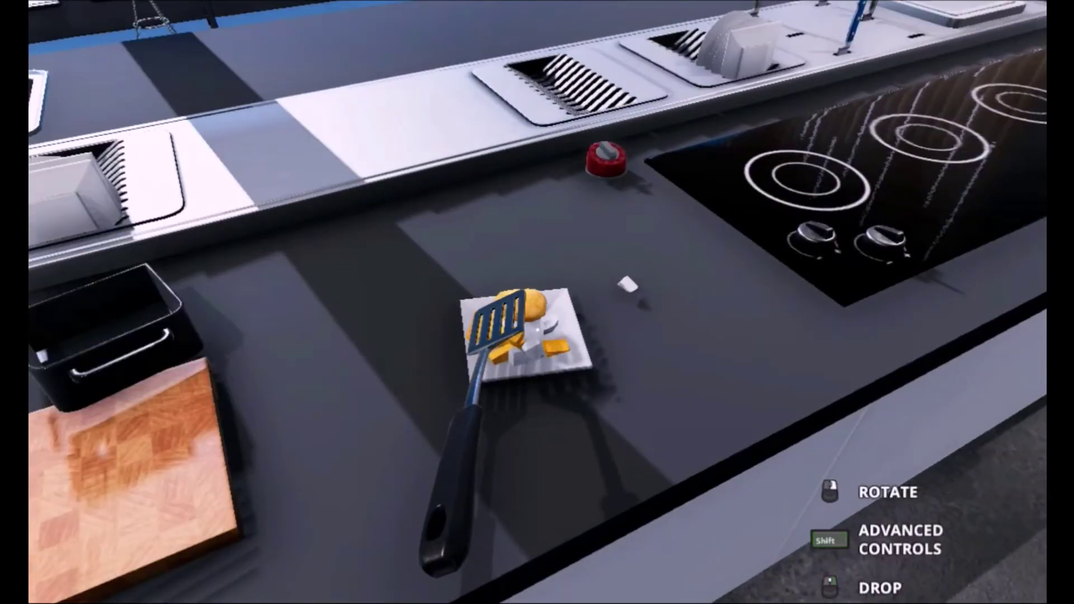
key("w")
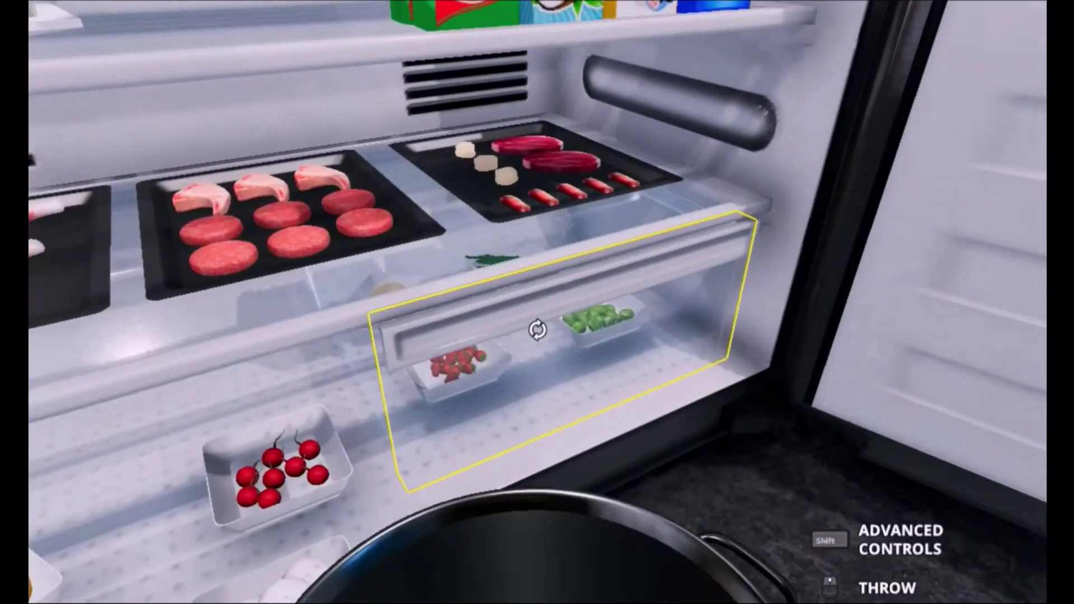
- Add two strawberries, the steak and the coconut milk carton to the held pot
left_click(536, 329)
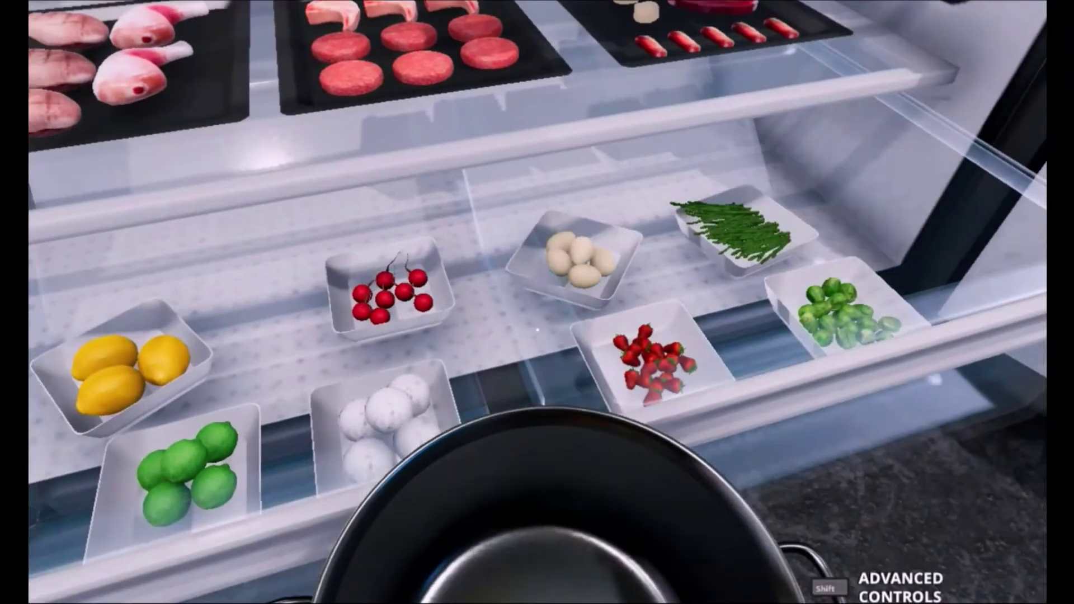
left_click(537, 329)
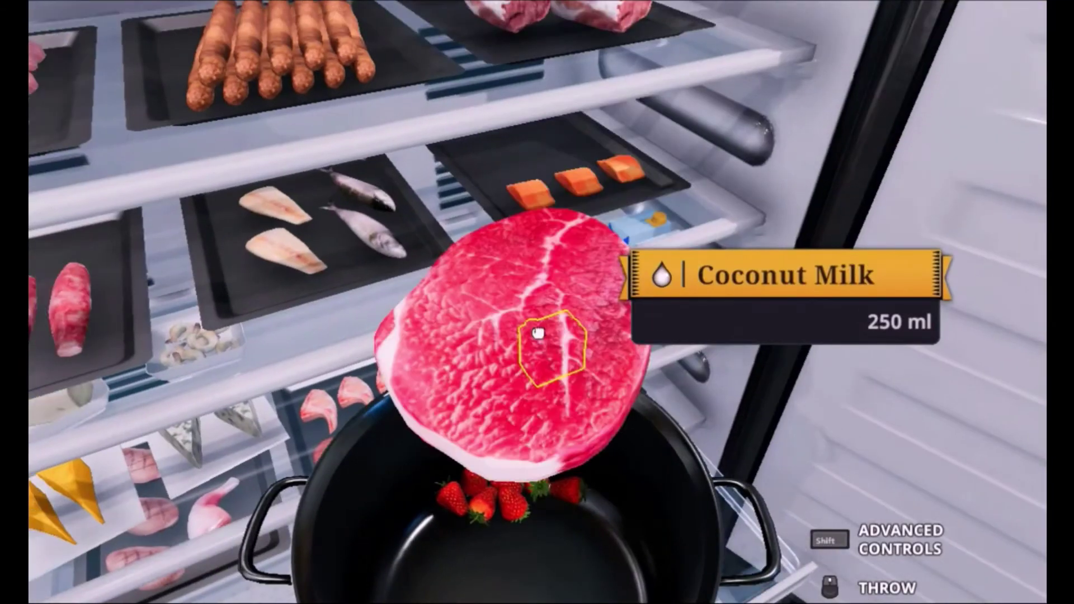
left_click_drag(537, 333, 537, 333)
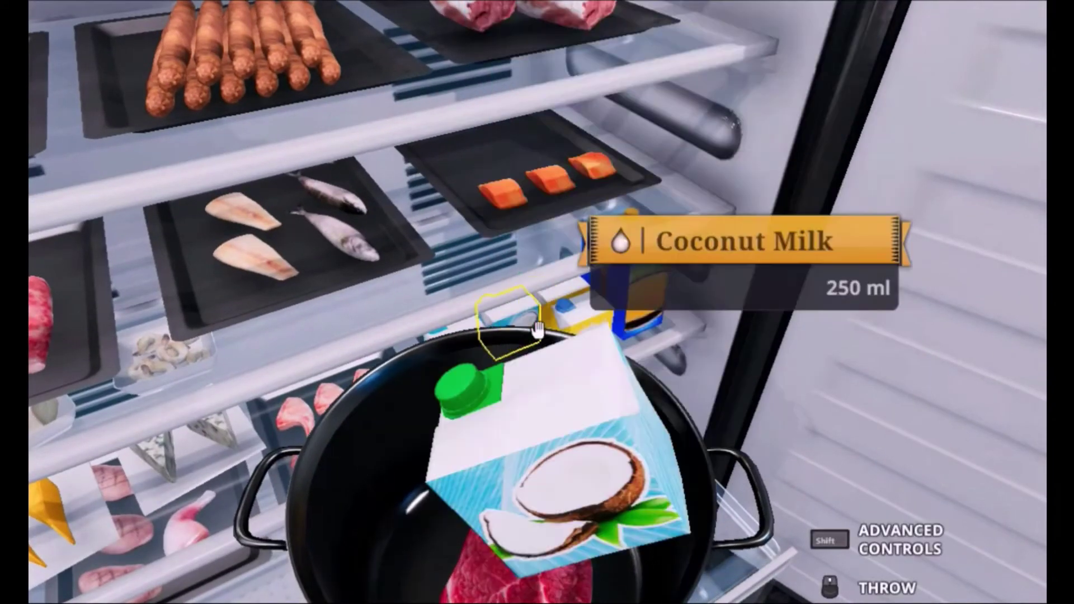
left_click_drag(537, 332, 537, 333)
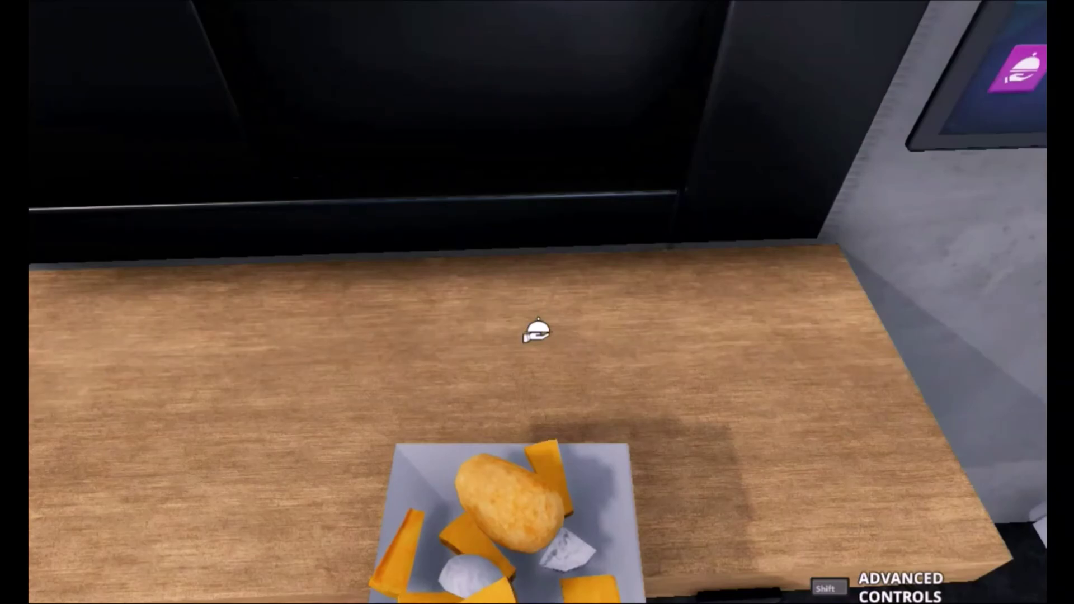
- Set the cheese-and-potato plate down on the dumbwaiter serving shelf
left_click(537, 330)
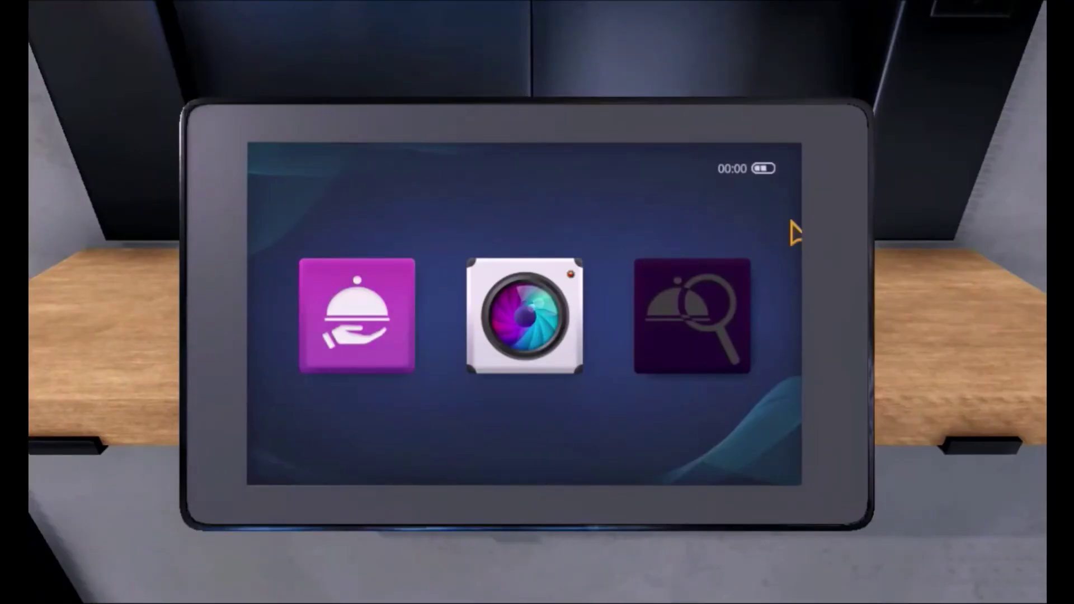
- Capture a photo of the baked potato and cheese plate from the tablet camera, then close the tablet
left_click(493, 339)
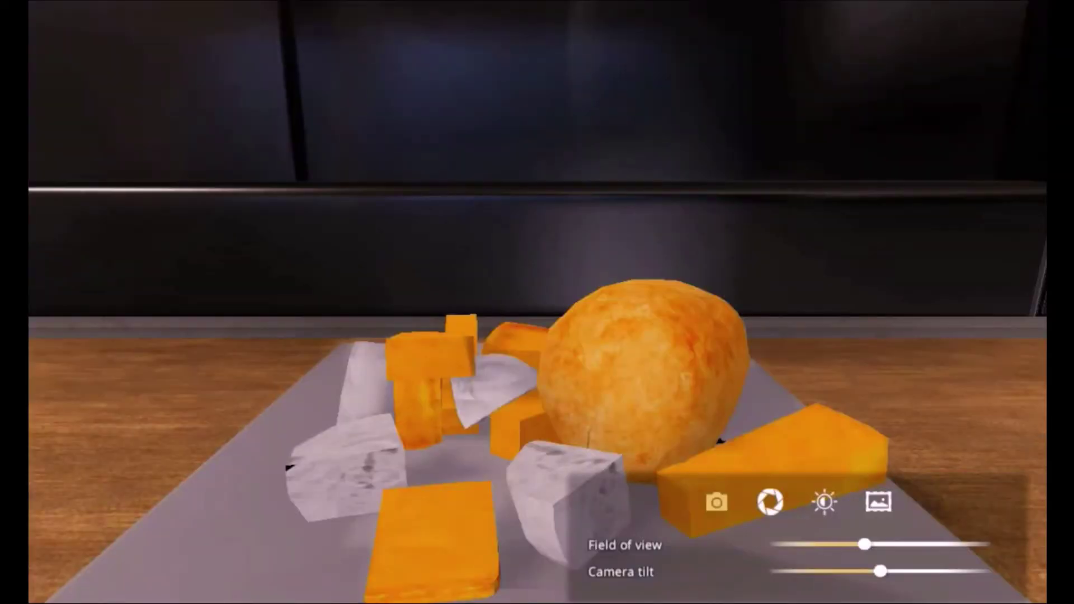
key("Escape")
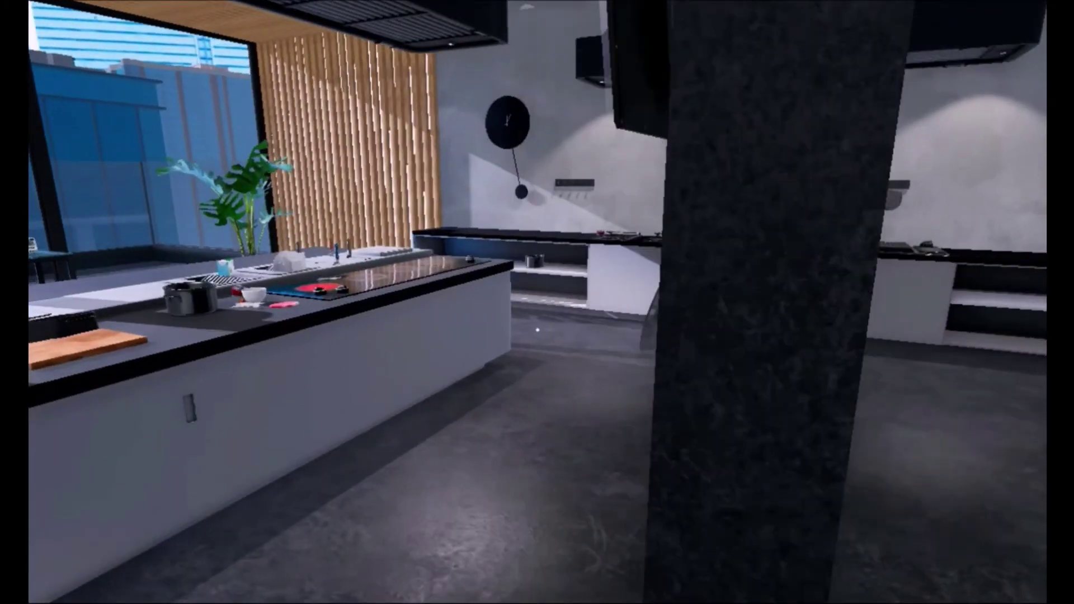
key("a")
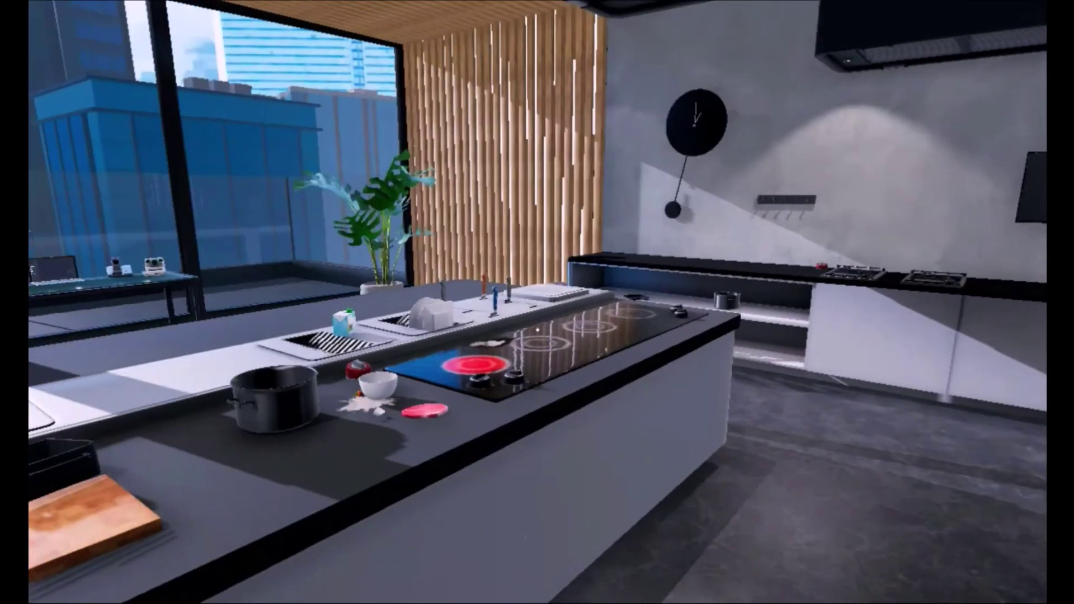
key("s")
key("w")
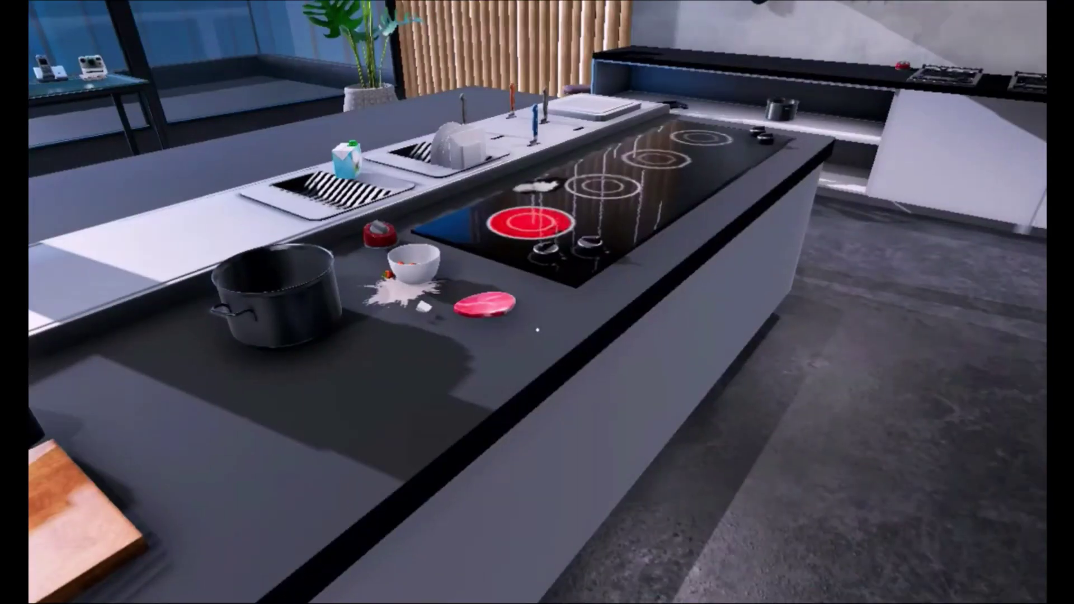
key("s")
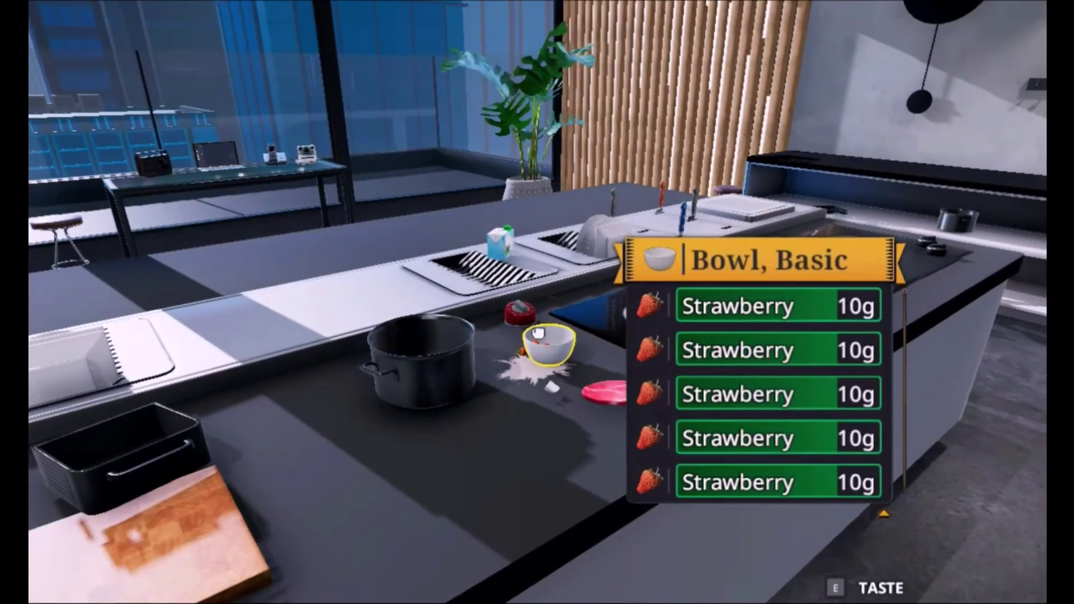
key("s")
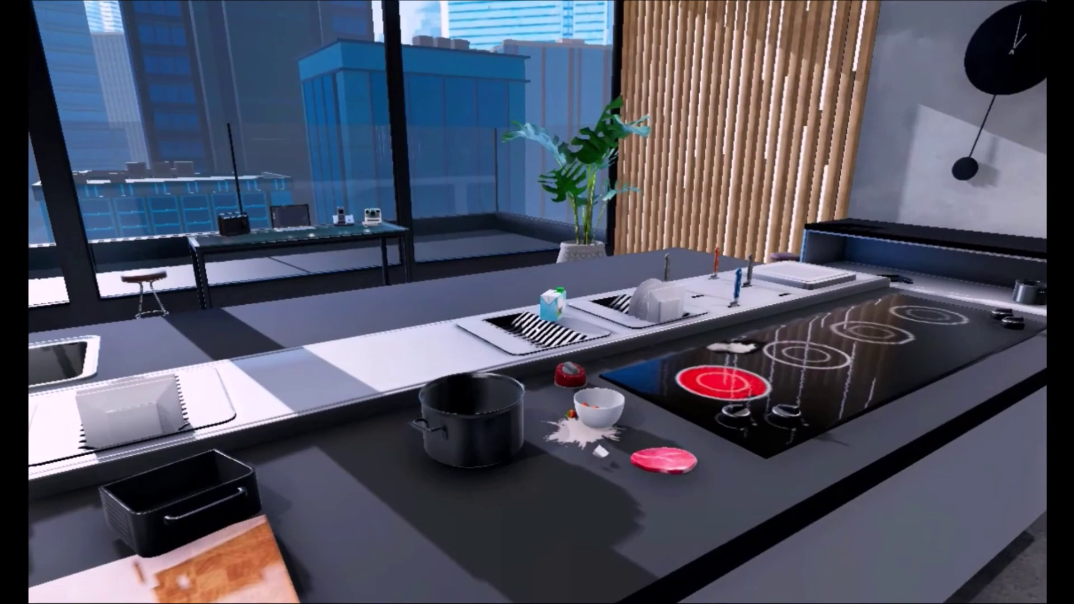